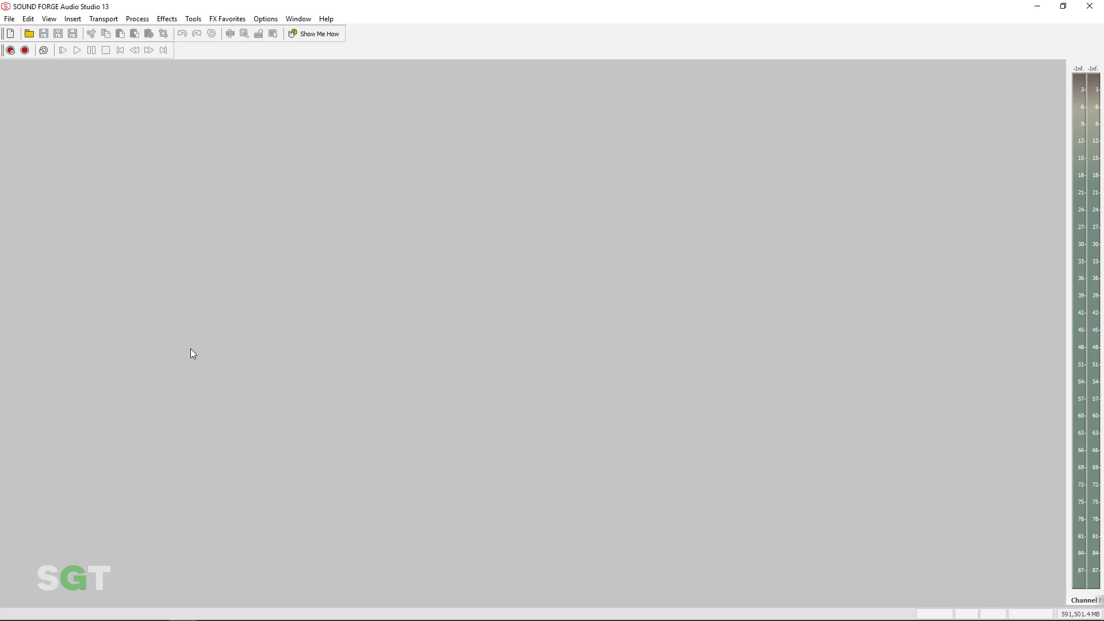
- Create blank Sound 1 at 48,000 Hz, 32-bit float, 5.1 surround, then apply Ozone 8 Elements to MVI_0260-EDIT.wav
key("Escape")
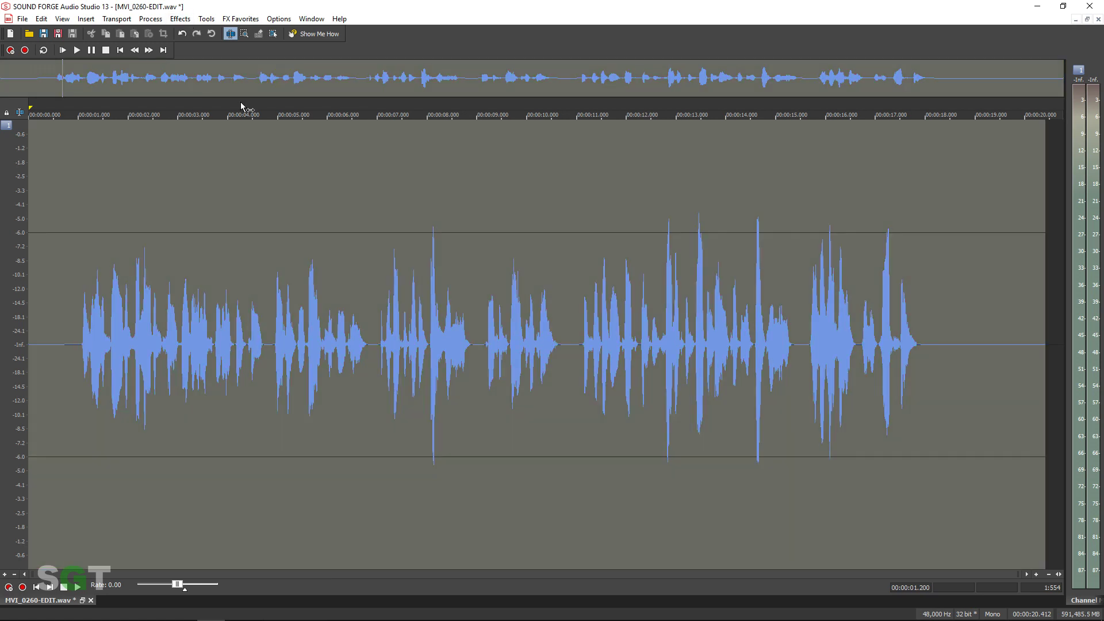
left_click(360, 259)
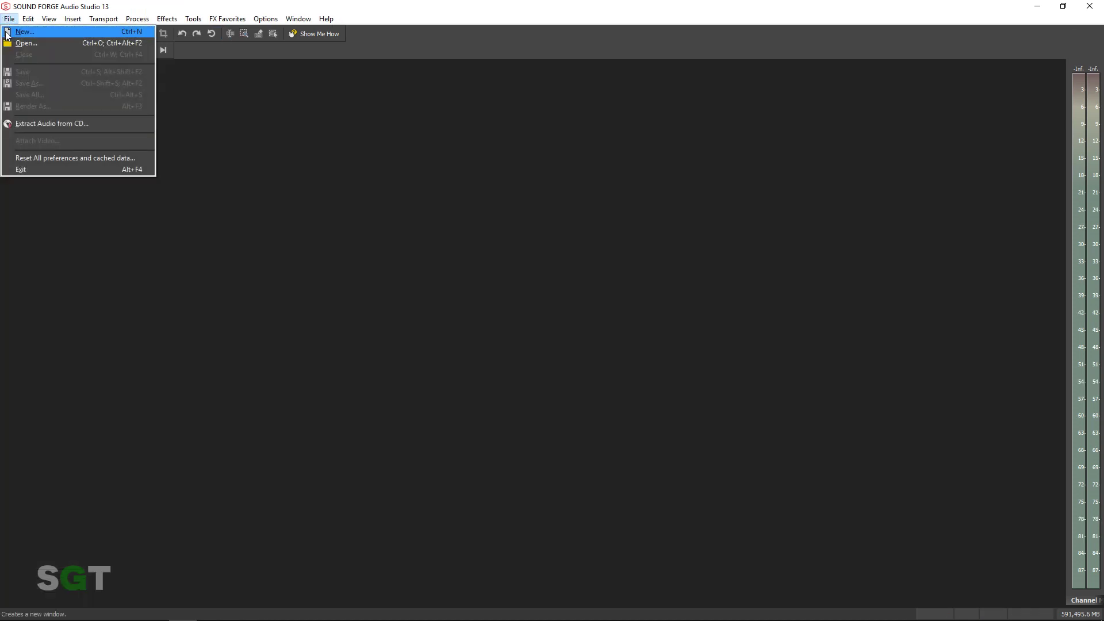
left_click(27, 40)
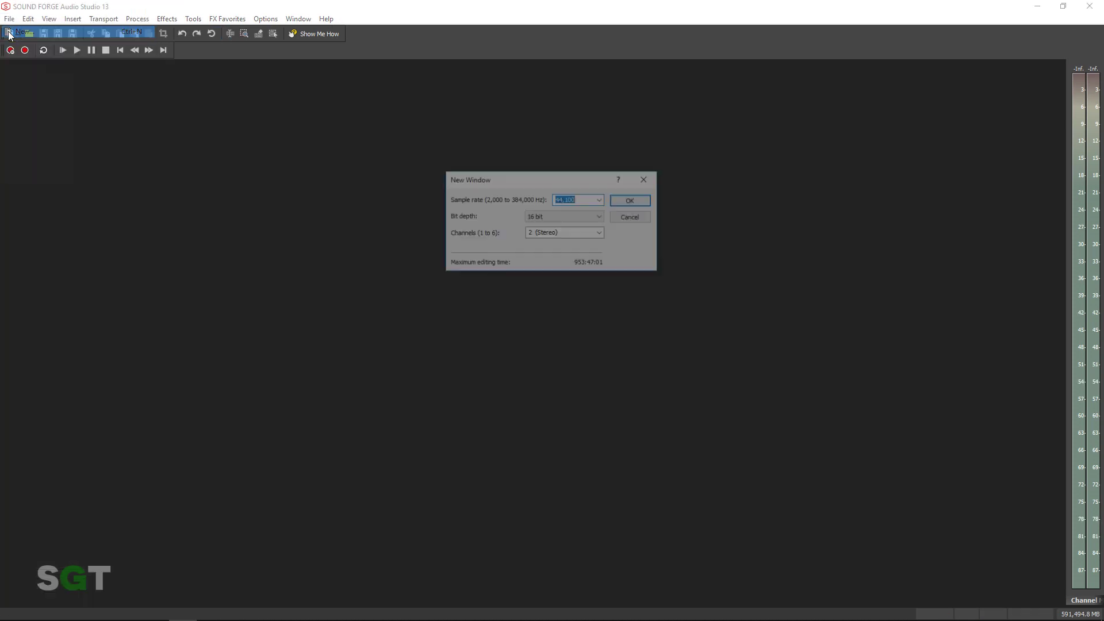
left_click(600, 200)
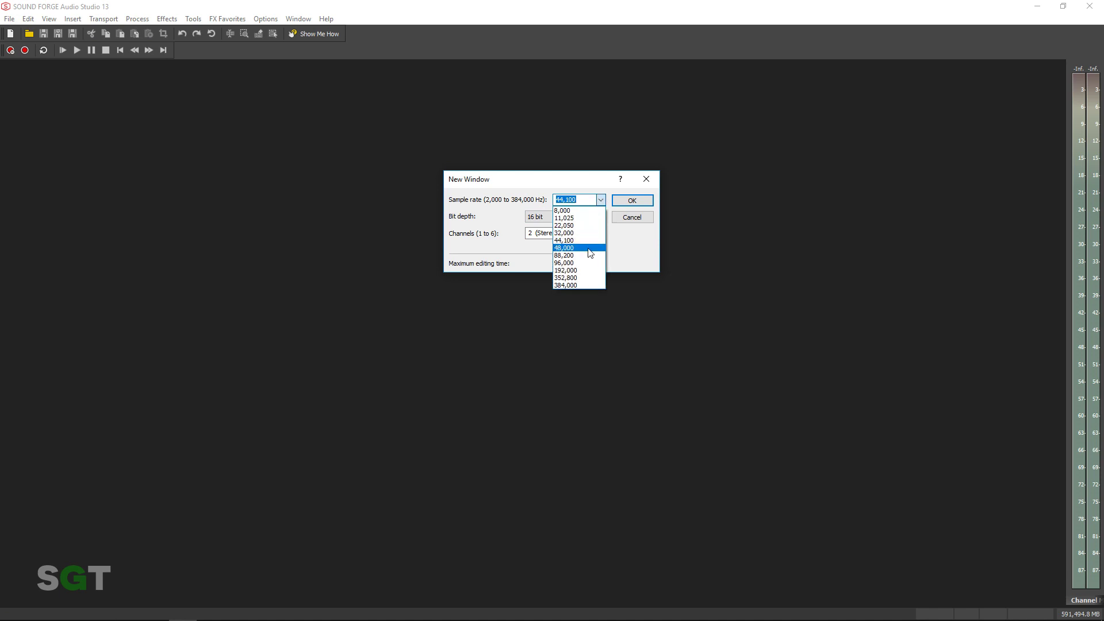
left_click(594, 248)
left_click(600, 219)
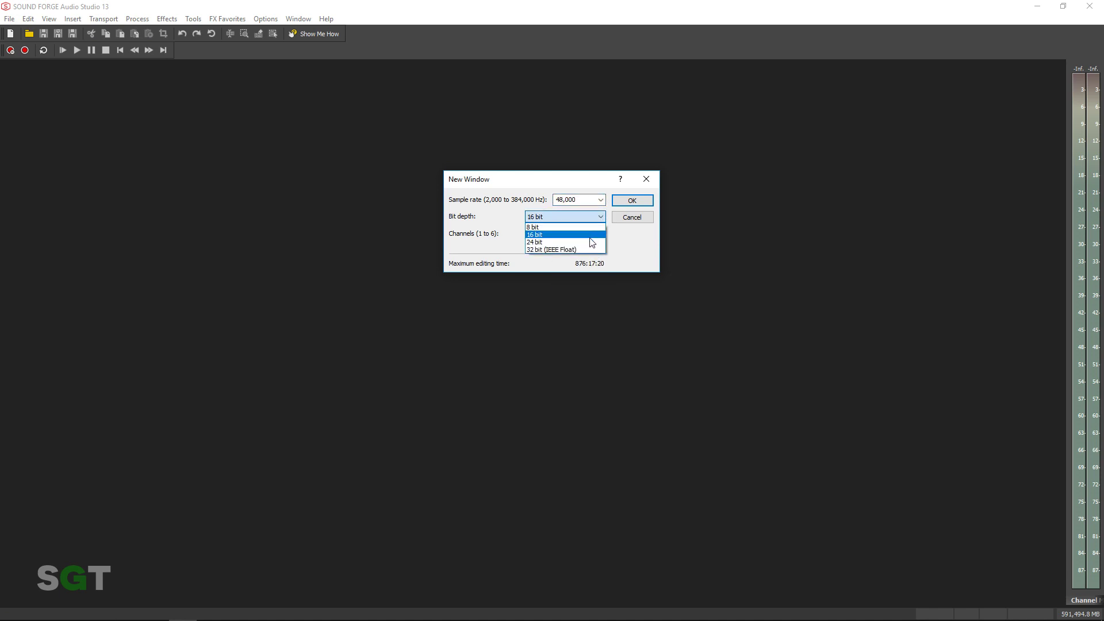
left_click(598, 250)
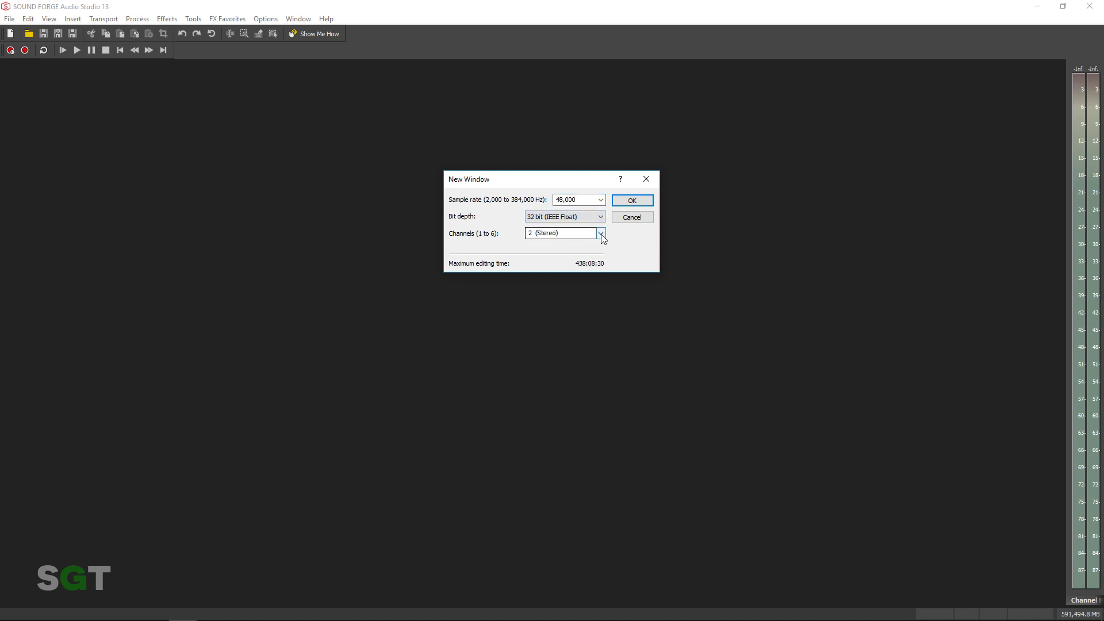
left_click(601, 233)
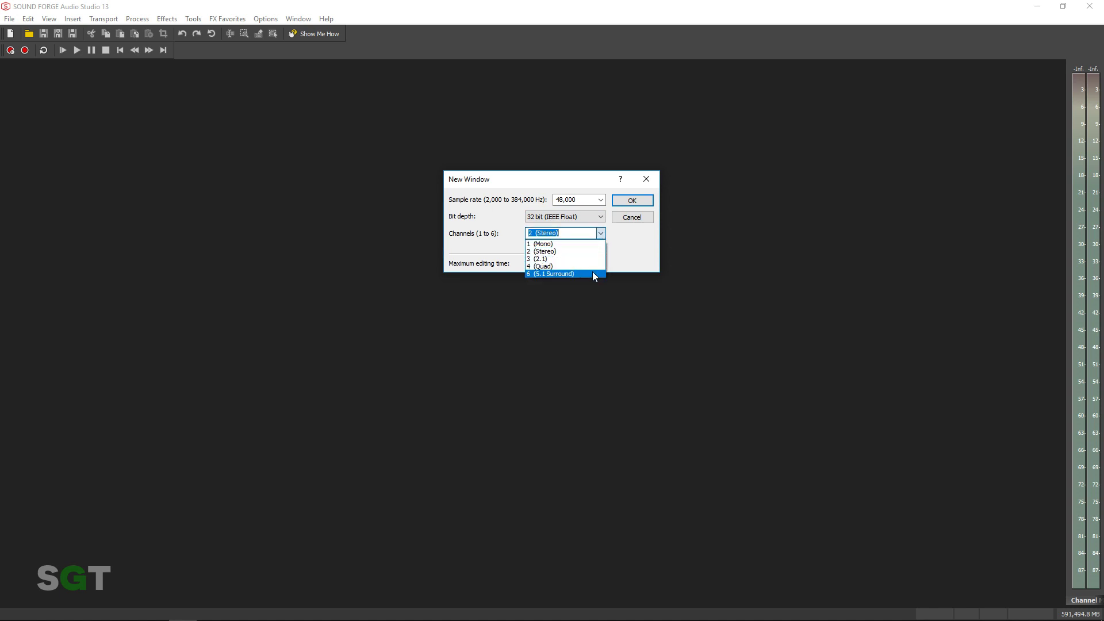
left_click(586, 274)
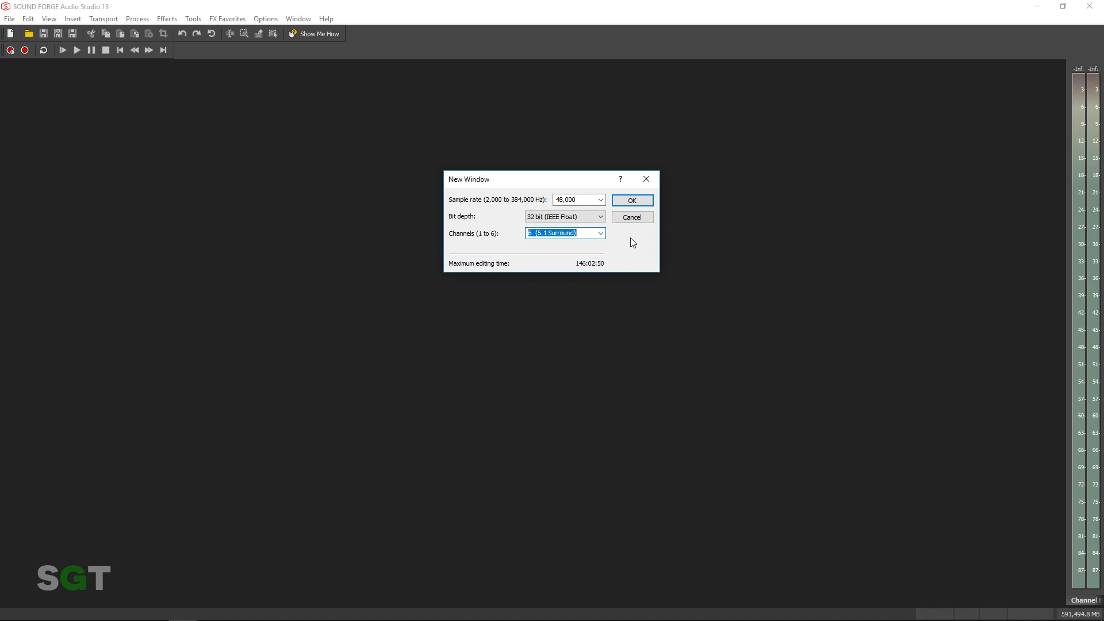
left_click(640, 200)
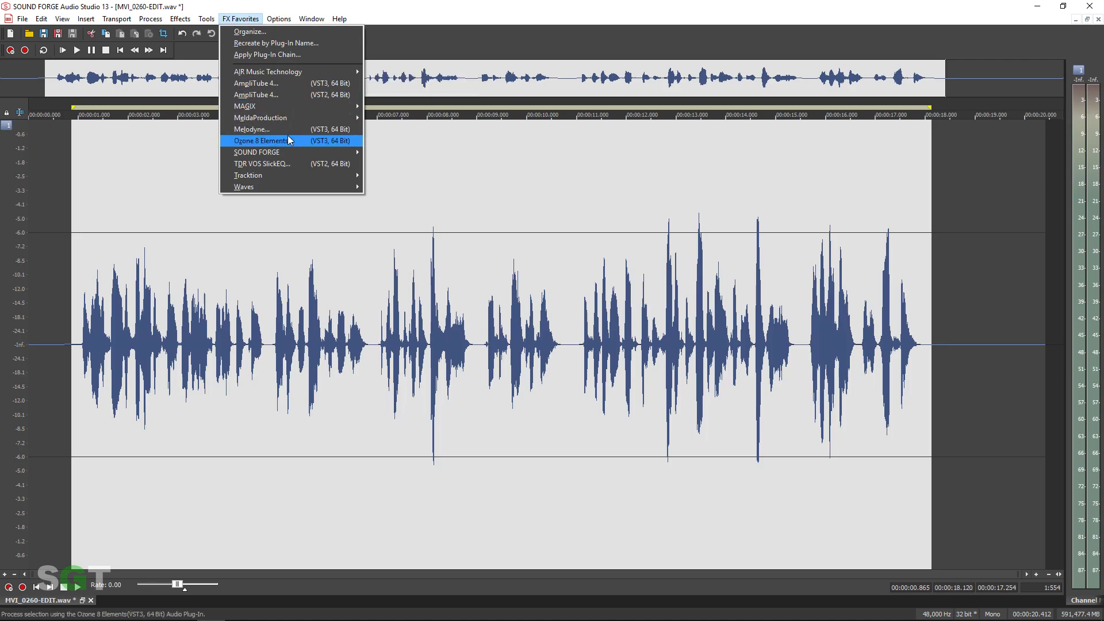
left_click(288, 140)
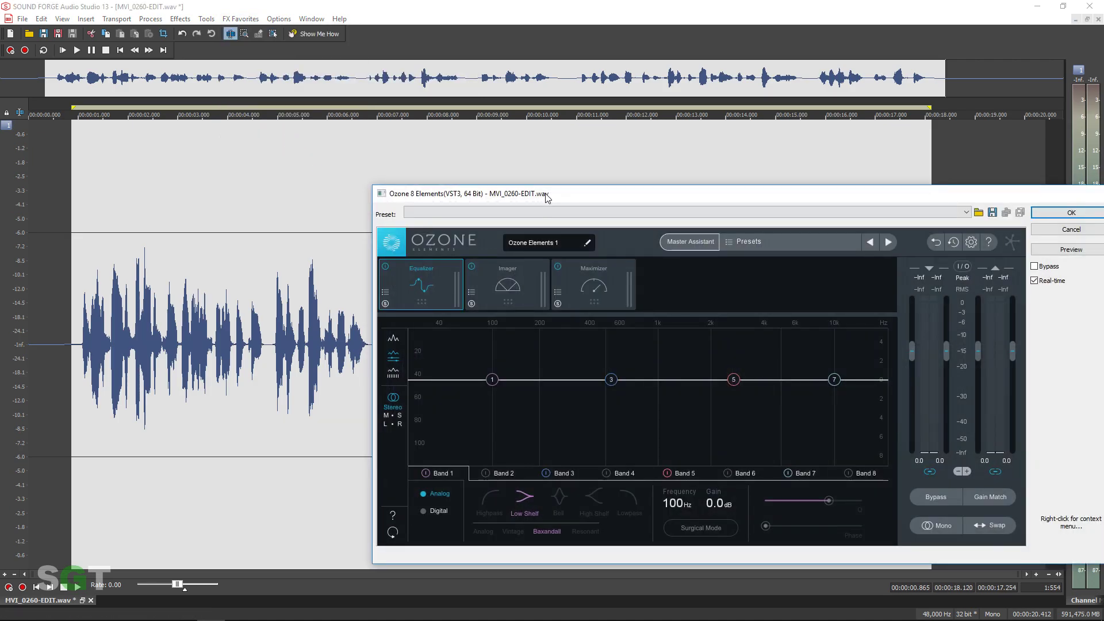
- Run Ozone's Master Assistant with the Streaming target and preview the speech for analysis
left_click_drag(545, 198, 346, 151)
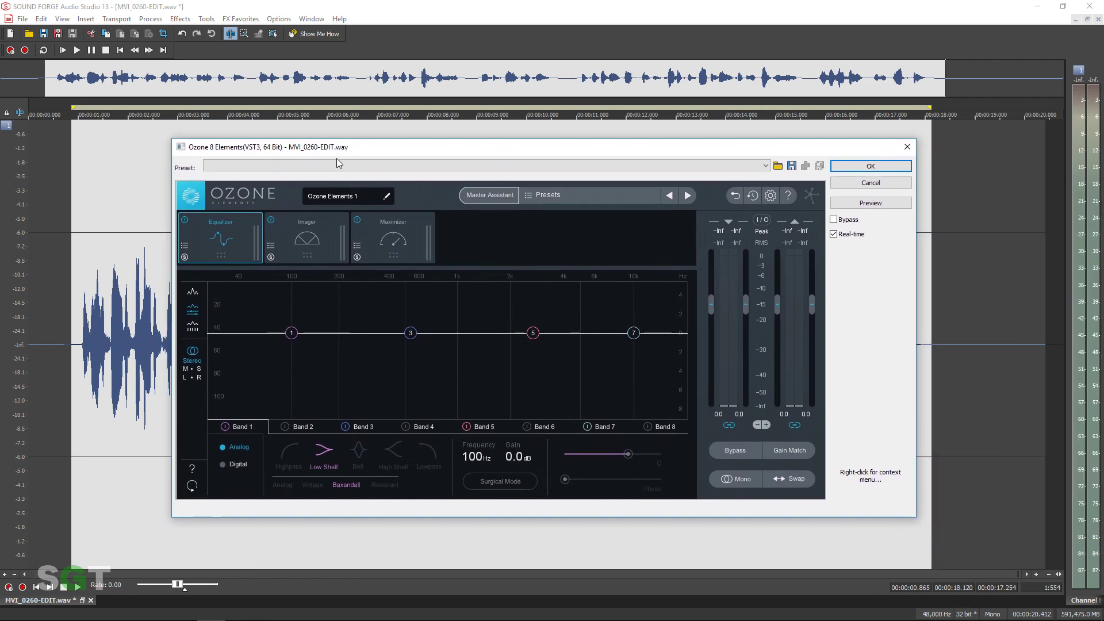
left_click(496, 199)
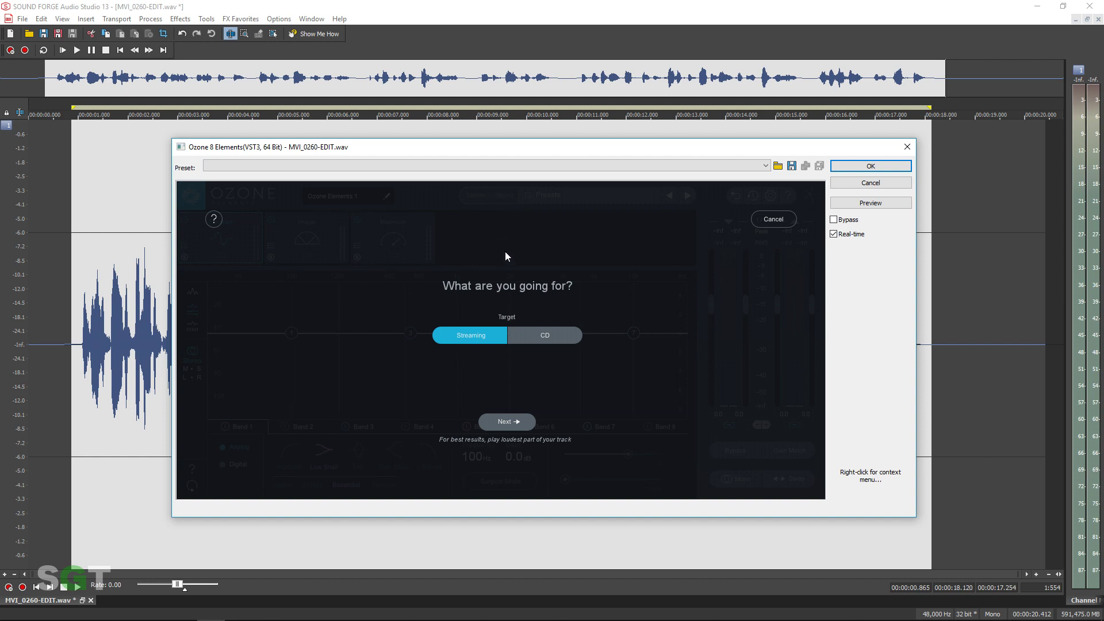
left_click(505, 428)
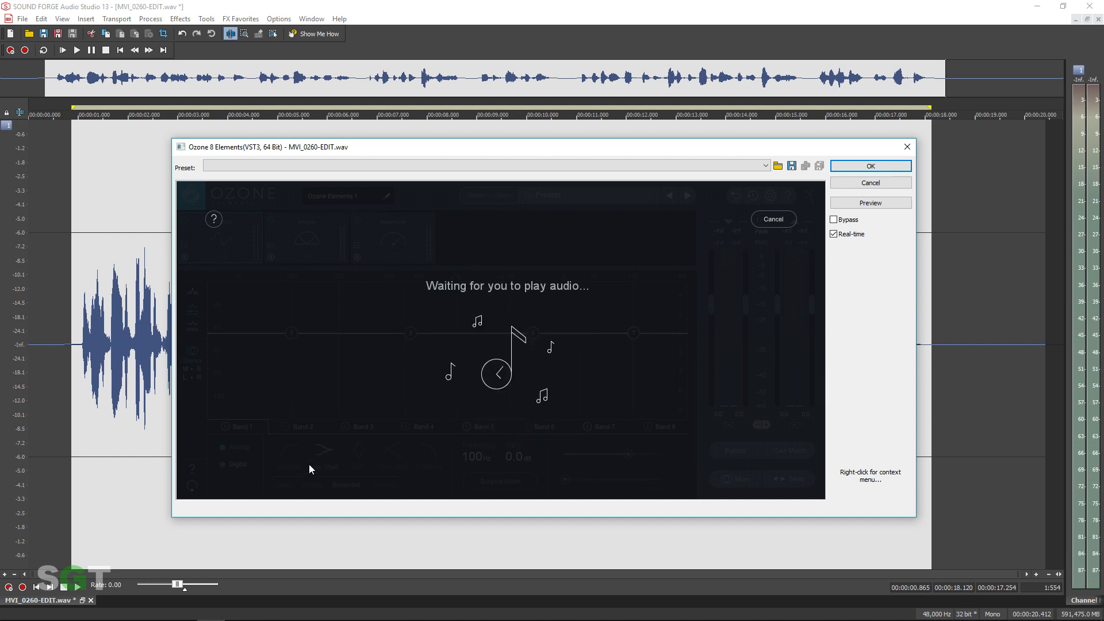
left_click(857, 203)
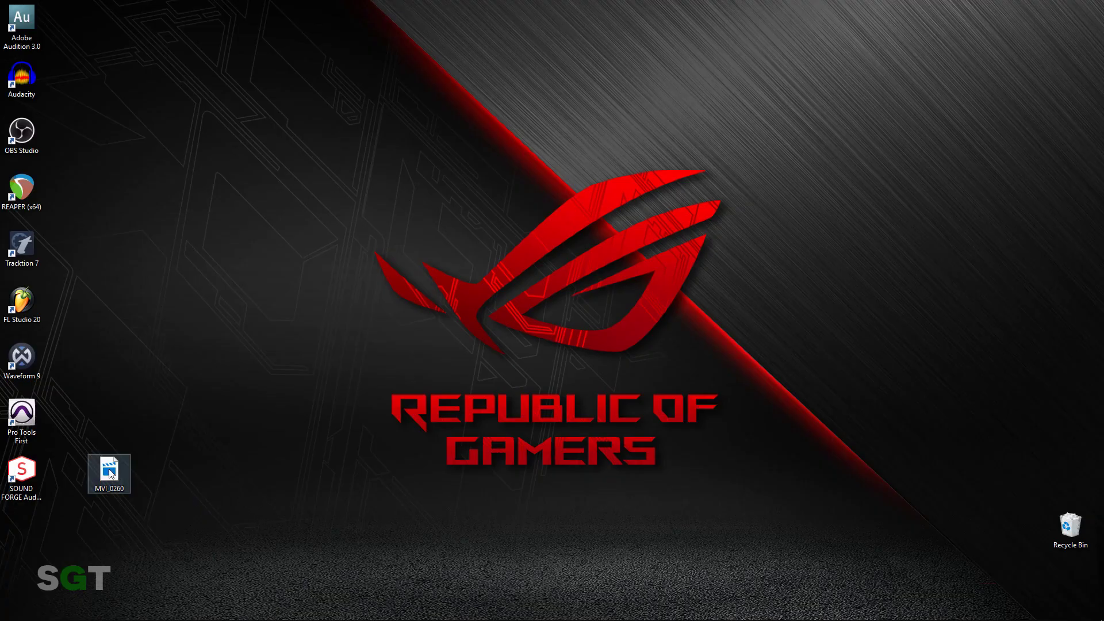
left_click_drag(109, 472, 213, 614)
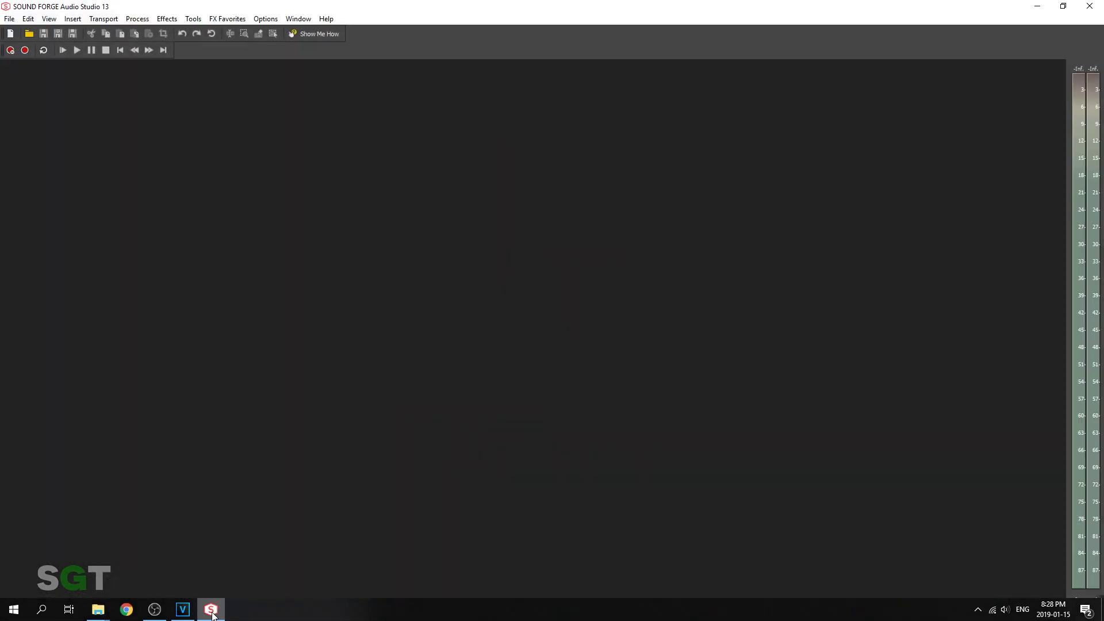
- Open MVI_0260.MP4 and play it in the Video Preview window
left_click_drag(213, 614, 268, 415)
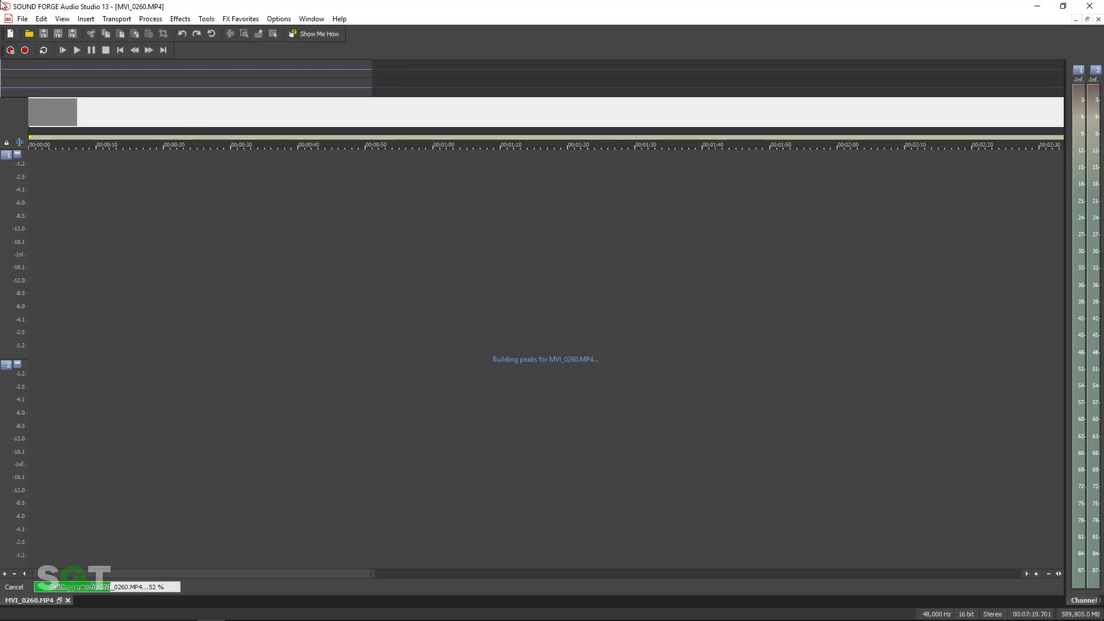
left_click(62, 20)
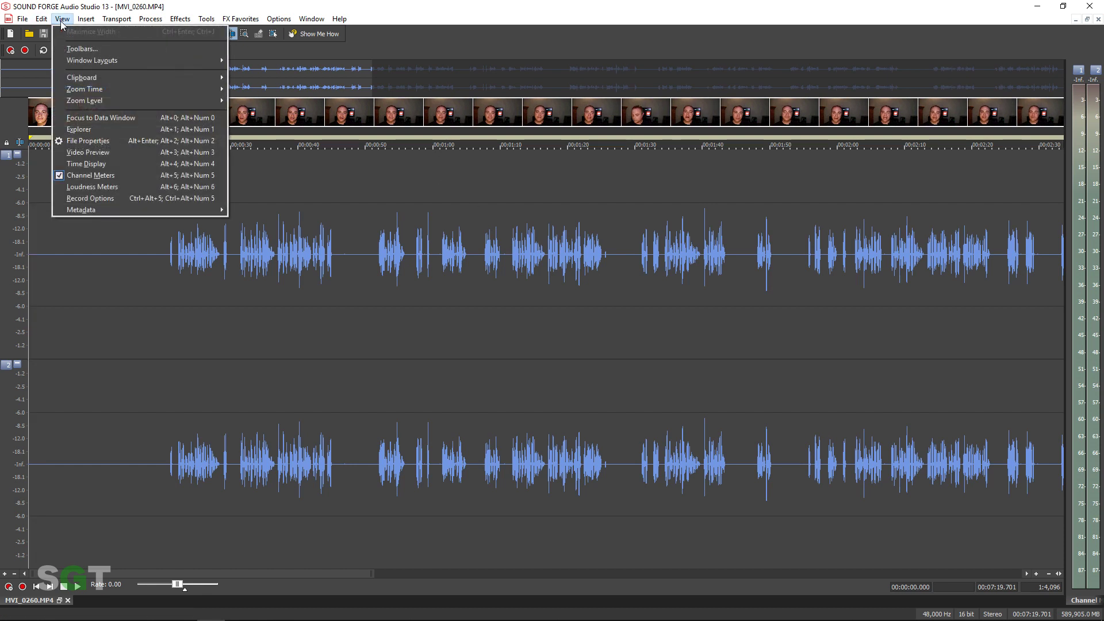
left_click(86, 153)
left_click(507, 257)
key("space")
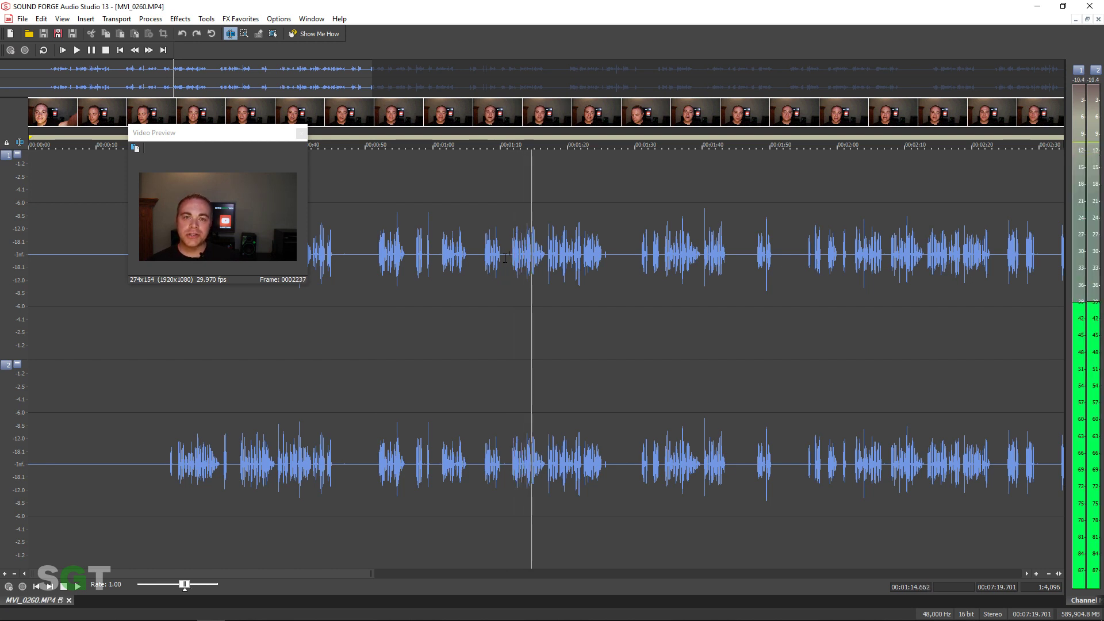
left_click(301, 139)
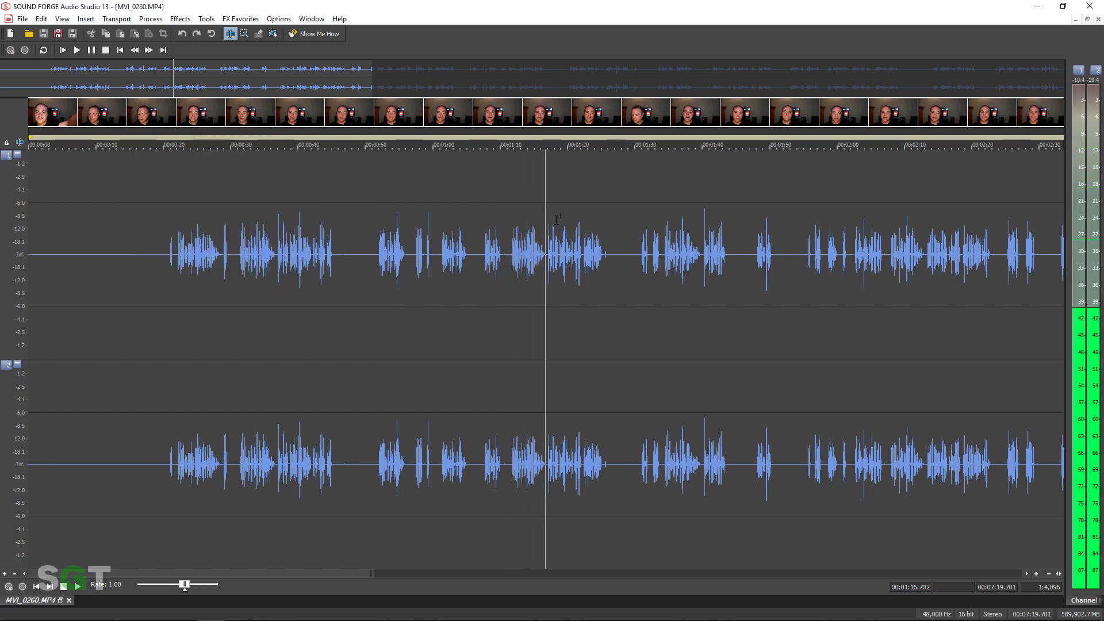
key("space")
- Select the audio from about 0:36.8 to 0:45.7
left_click(669, 250)
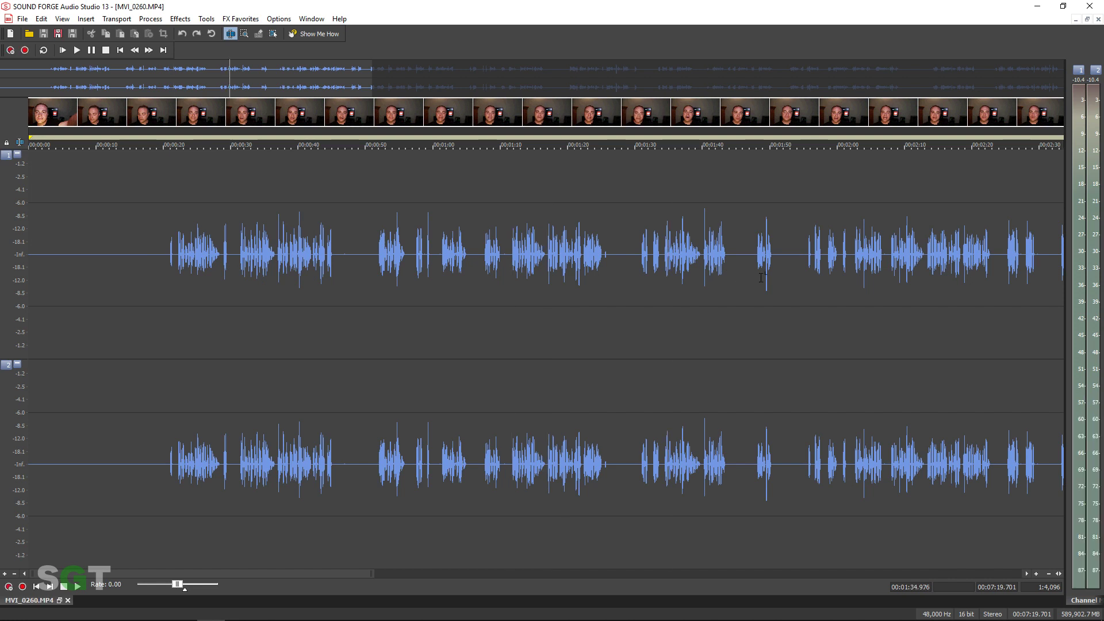
left_click_drag(337, 258, 276, 259)
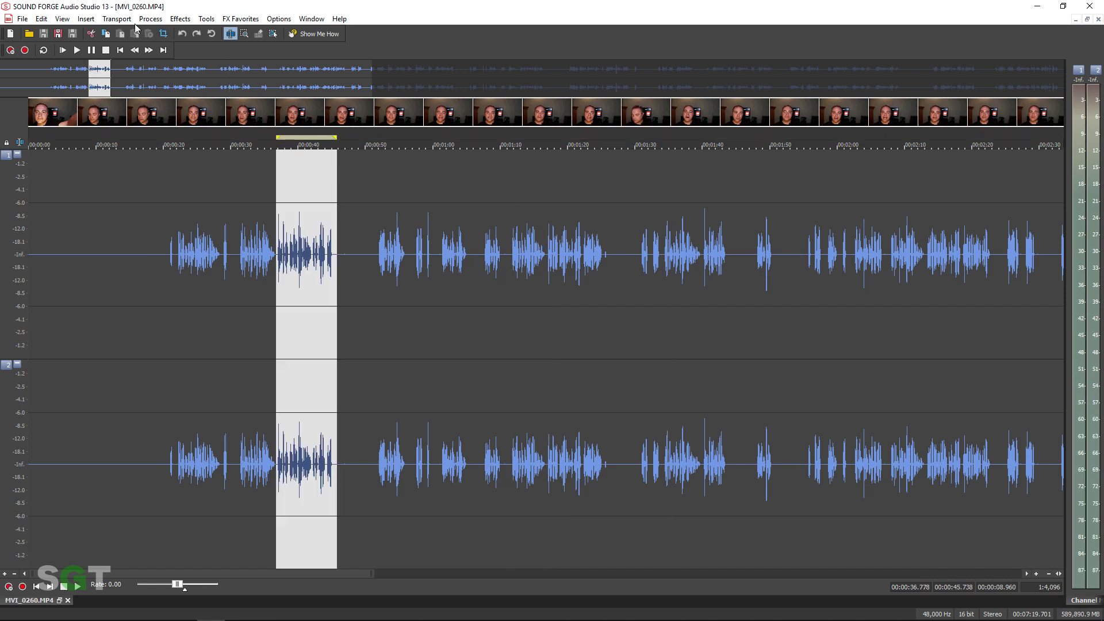
left_click(169, 17)
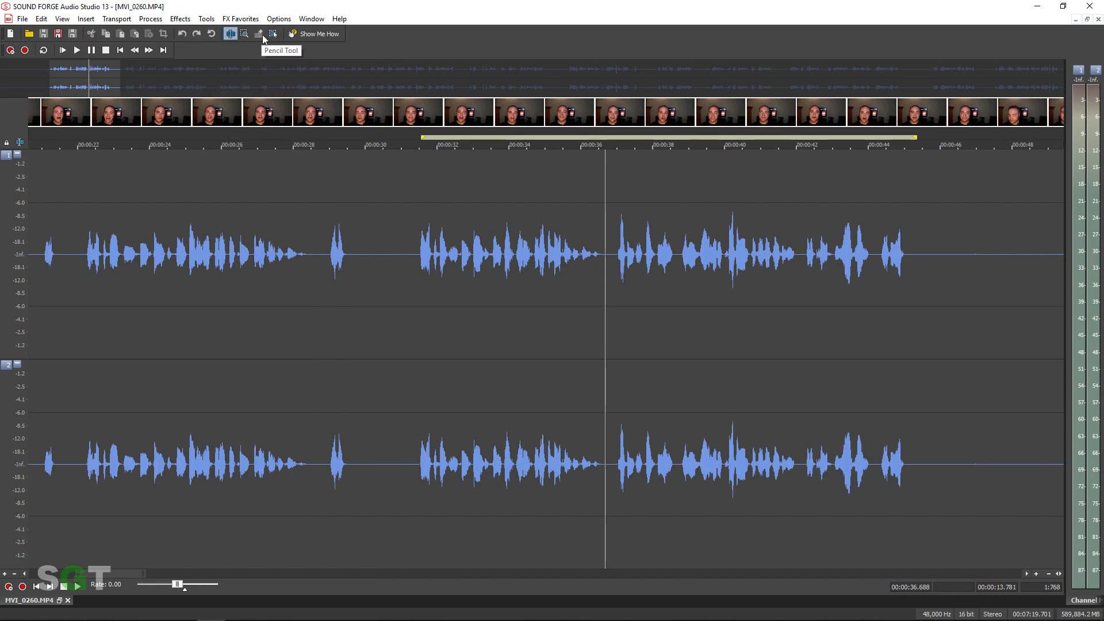
- Split the audio event at 0:36 with the Event Tool and trim both edges
left_click(274, 34)
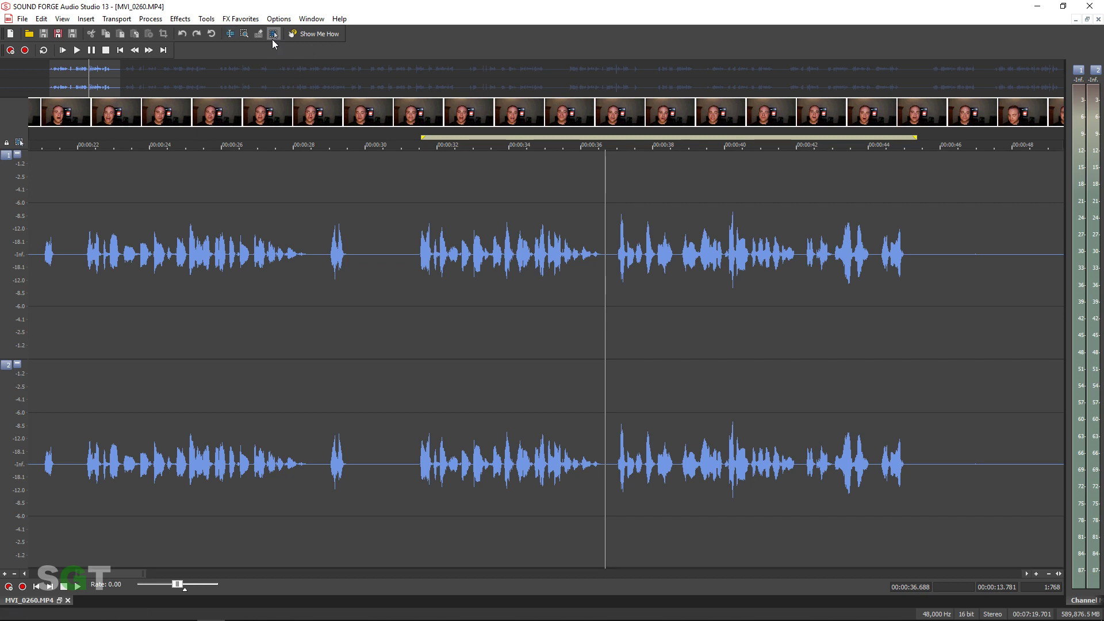
left_click(604, 274)
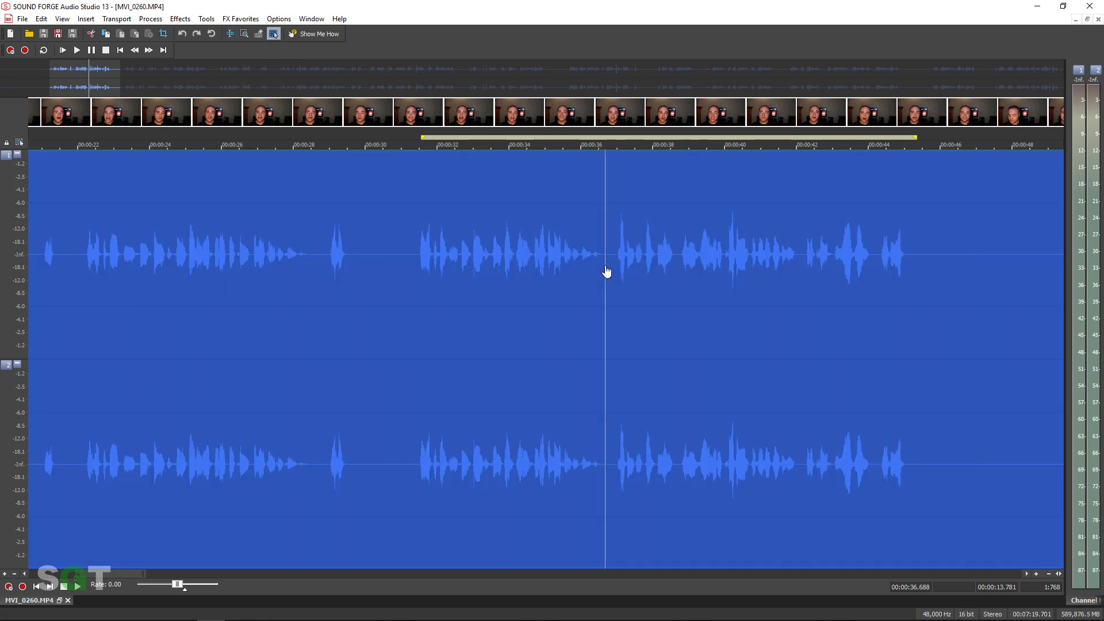
right_click(607, 272)
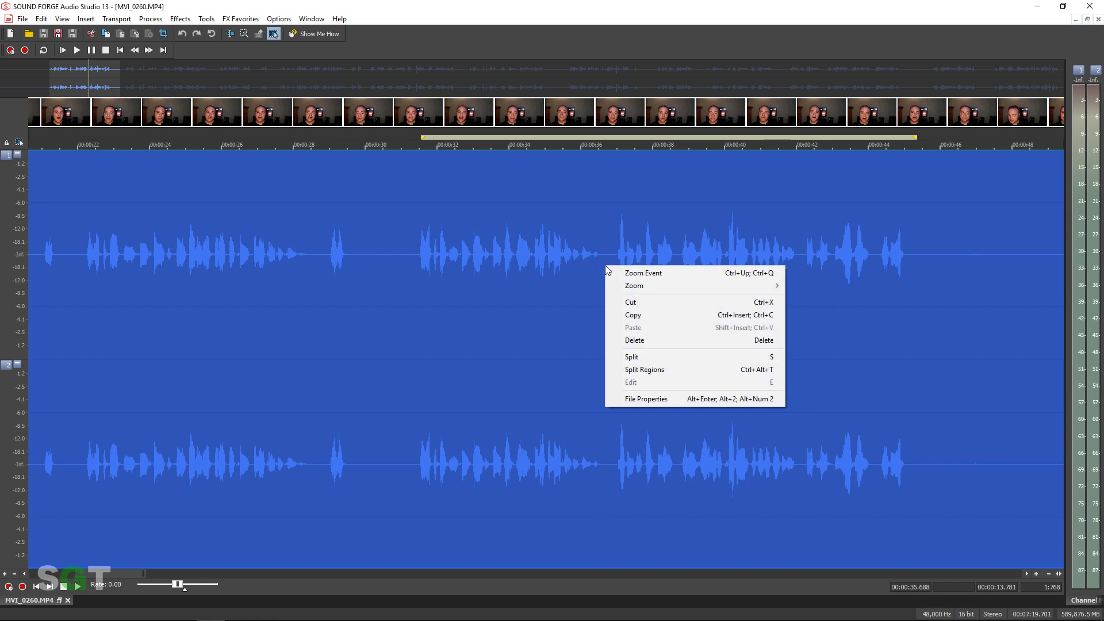
left_click(649, 357)
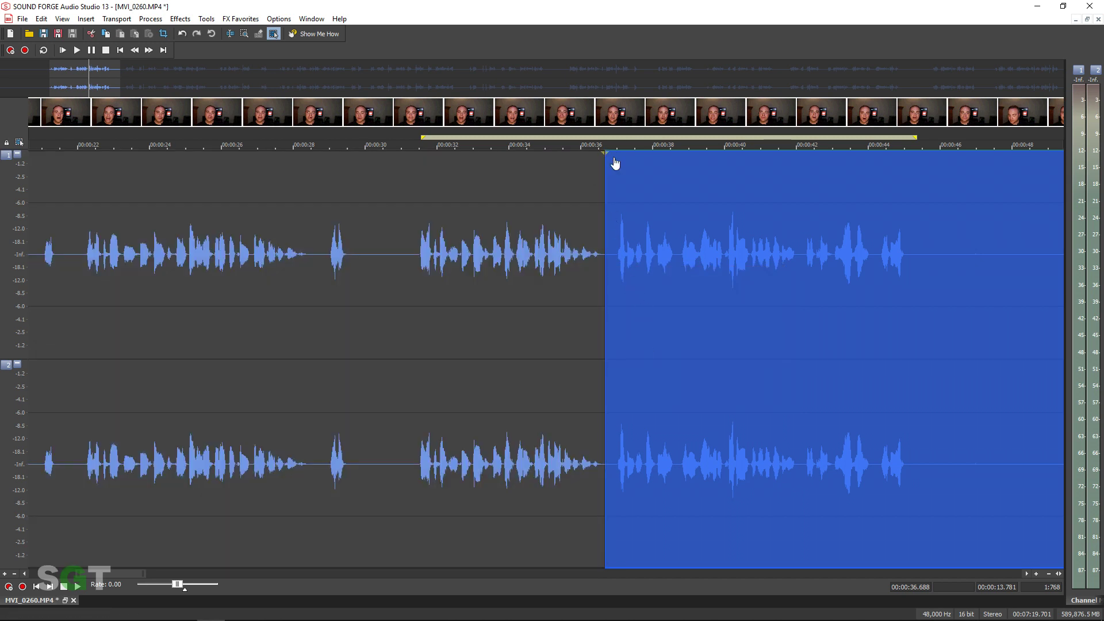
left_click_drag(613, 156, 604, 177)
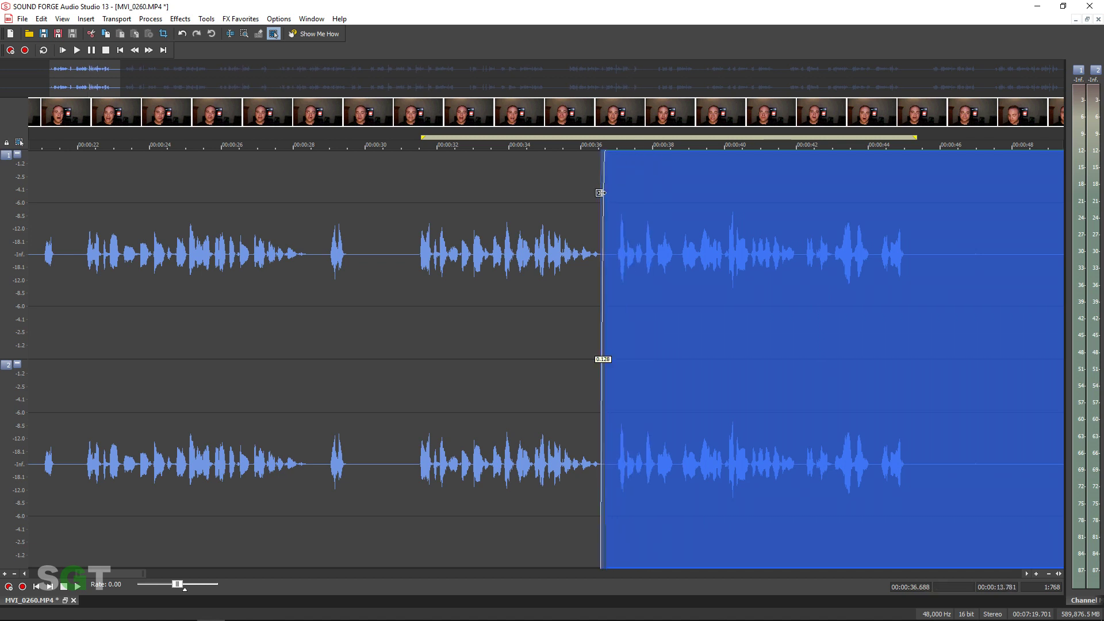
left_click_drag(604, 168, 571, 166)
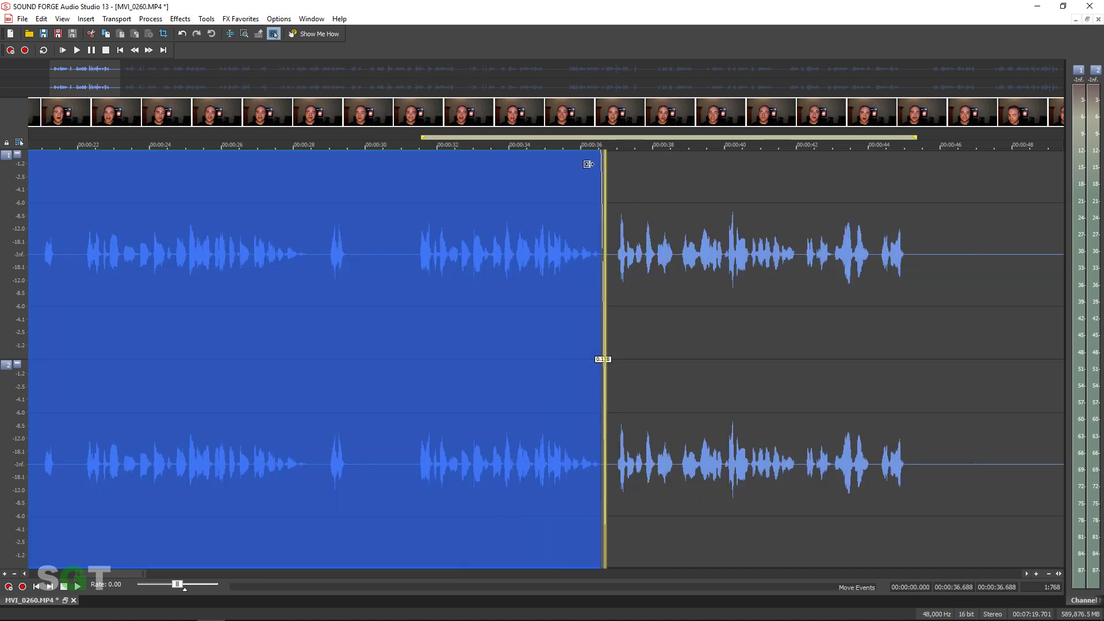
- Fade out the end of the first event and fade in the second event
left_click(608, 166)
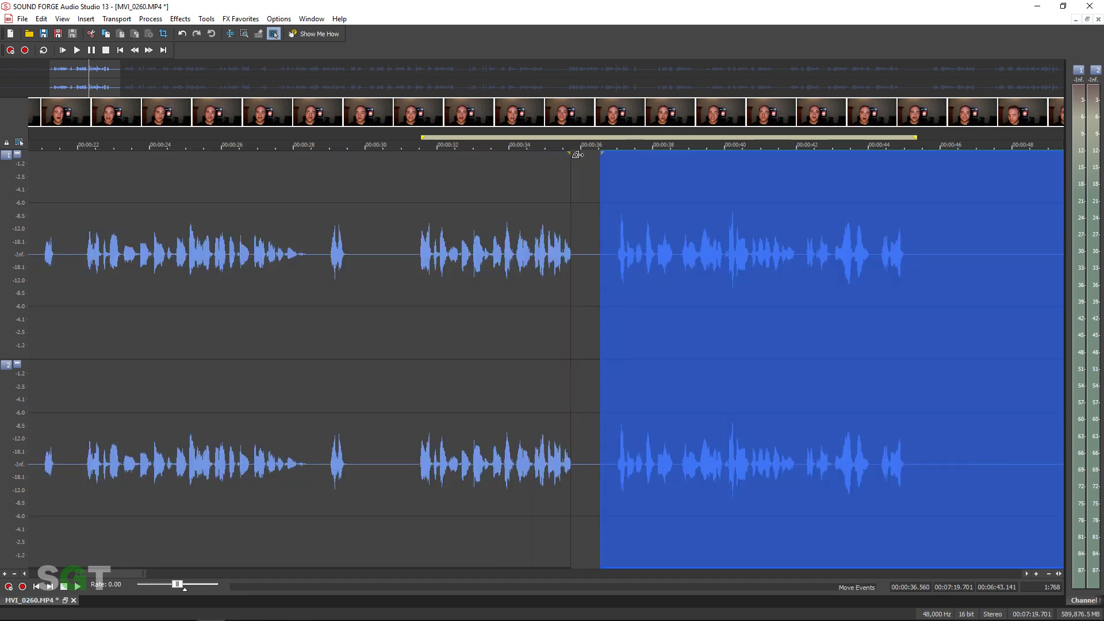
left_click_drag(570, 153, 500, 166)
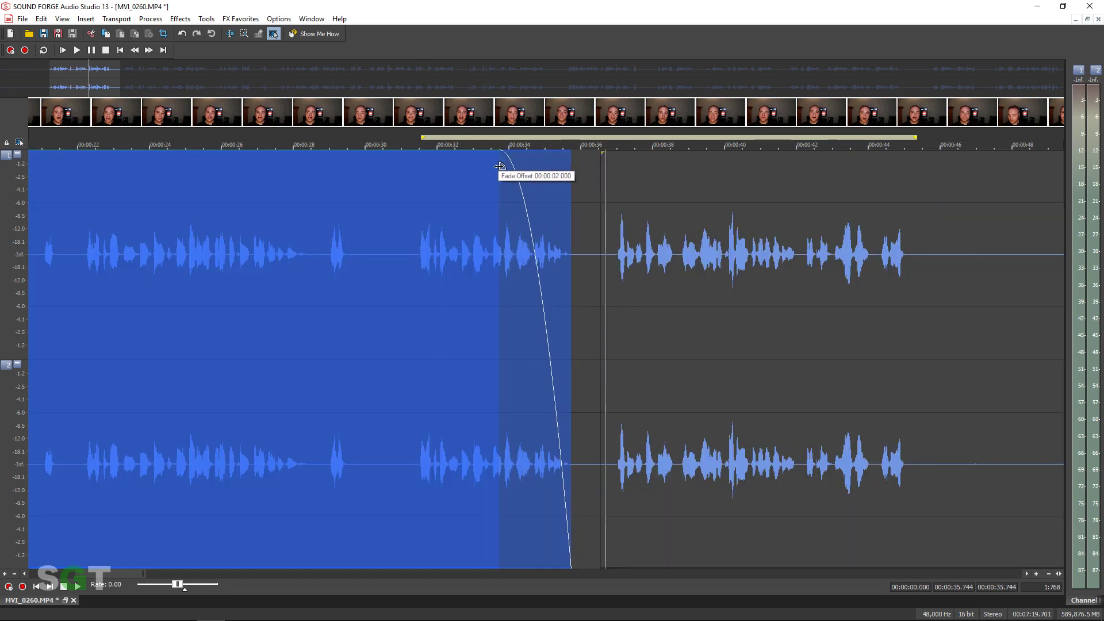
left_click(603, 156)
left_click_drag(603, 155, 735, 199)
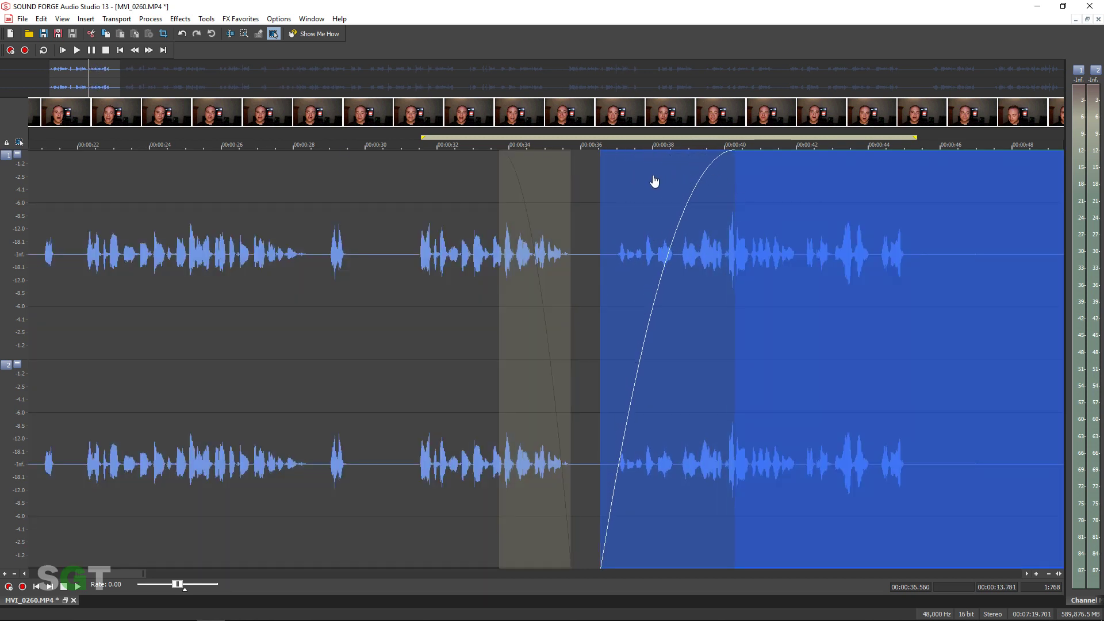